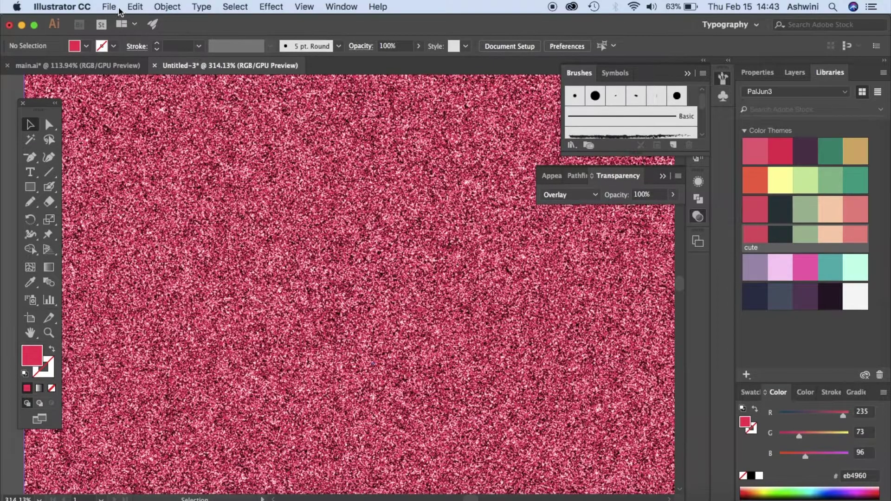
# Create a new 5 × 5 inch RGB document with High (300 ppi) raster effects
pyautogui.click(109, 7)
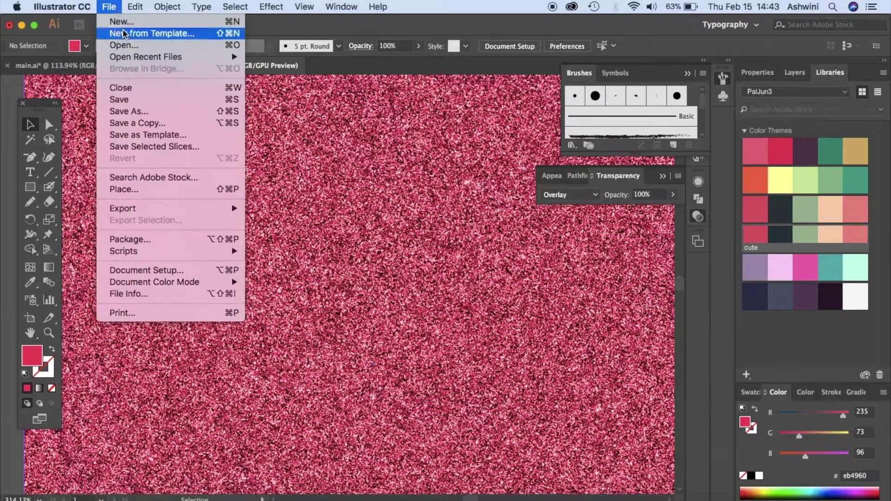
pyautogui.click(119, 22)
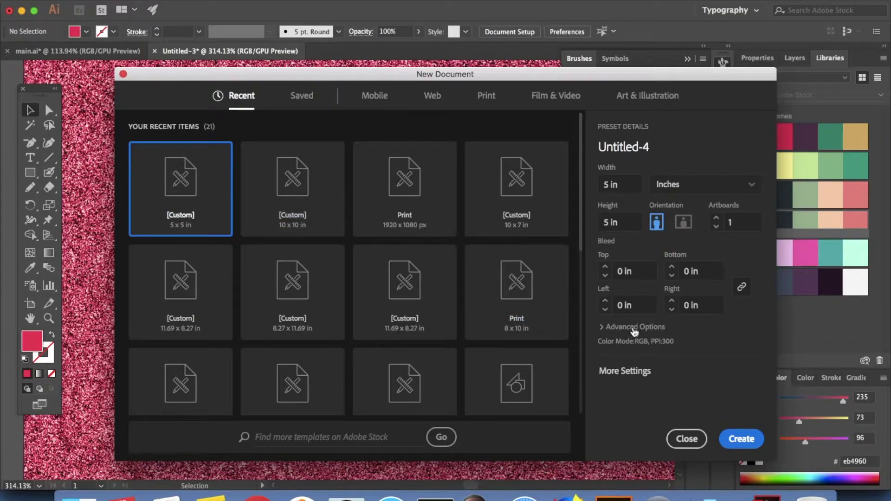
pyautogui.click(635, 327)
pyautogui.scroll(-2, 633, 317)
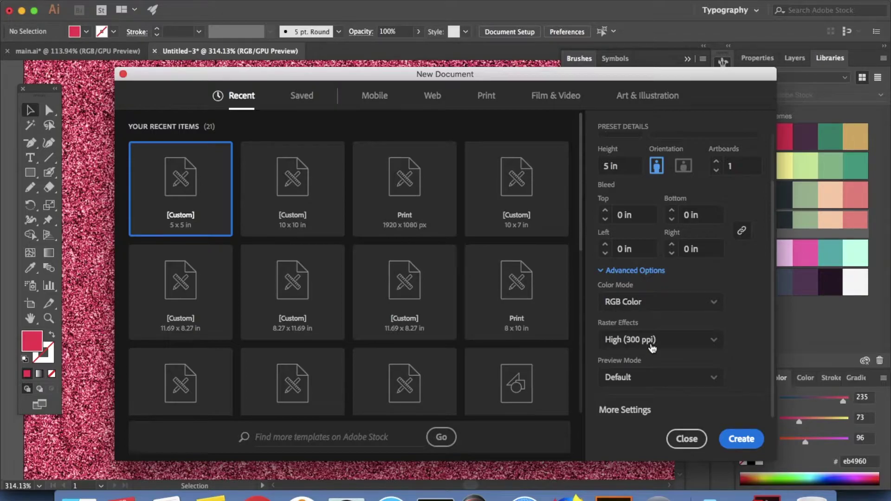
pyautogui.click(742, 439)
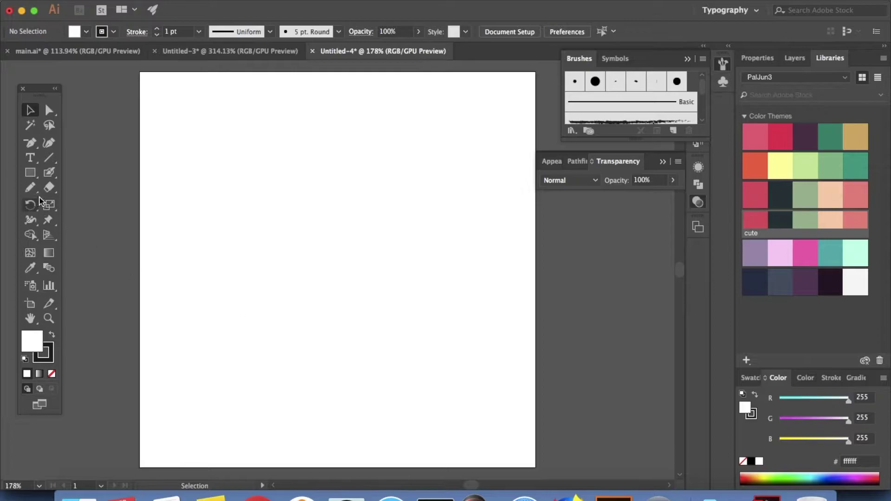
# Draw a rectangle near the artboard's top-left with a white fill and no stroke
pyautogui.click(34, 173)
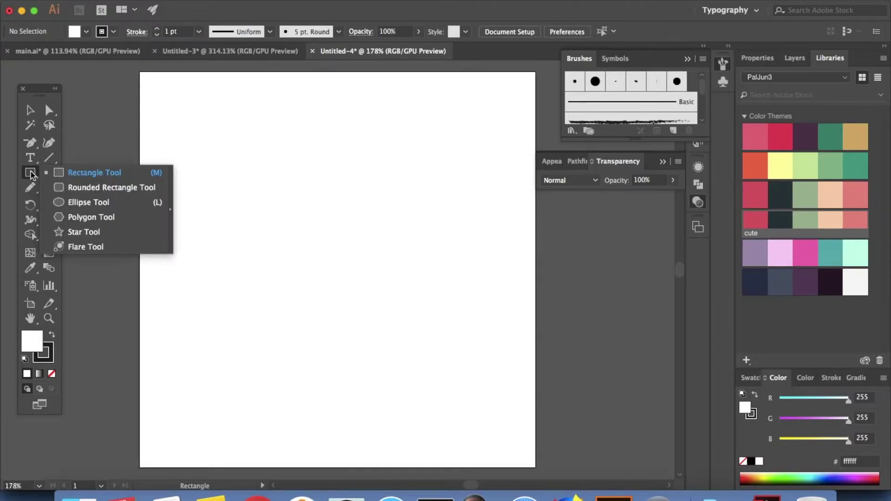
pyautogui.moveTo(31, 174); pyautogui.dragTo(68, 171)
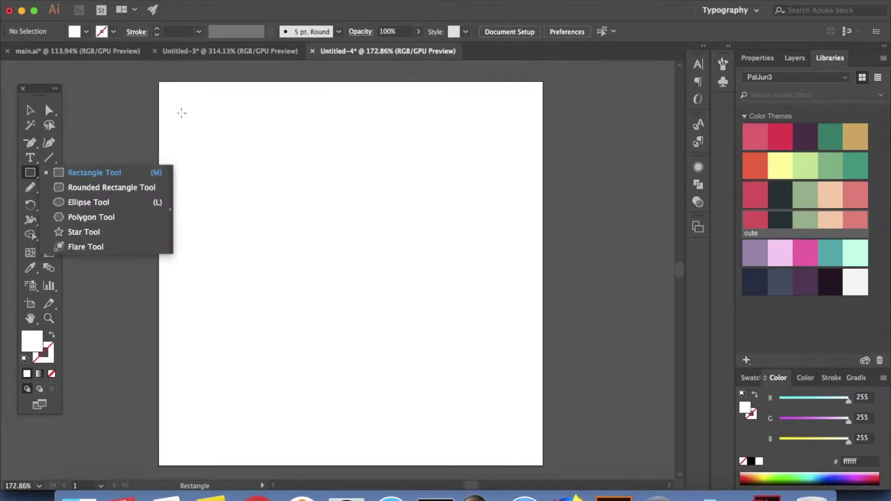
pyautogui.moveTo(181, 113); pyautogui.dragTo(368, 217)
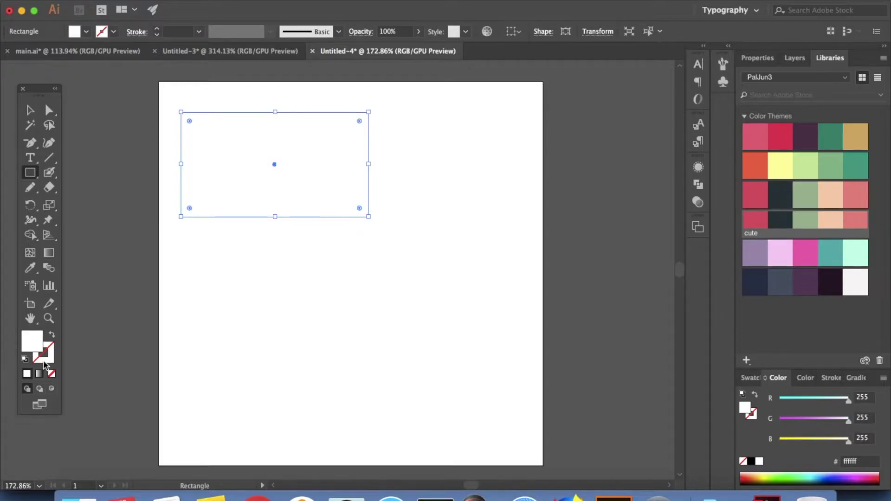
pyautogui.click(44, 360)
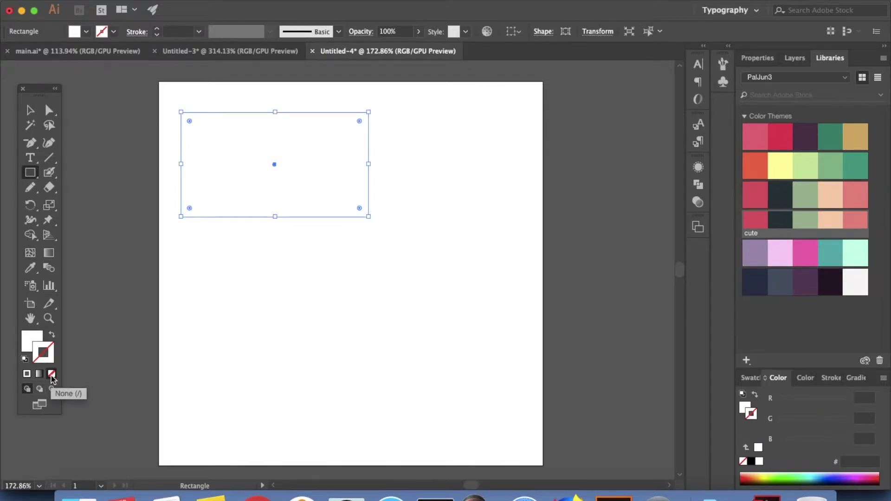
pyautogui.click(28, 337)
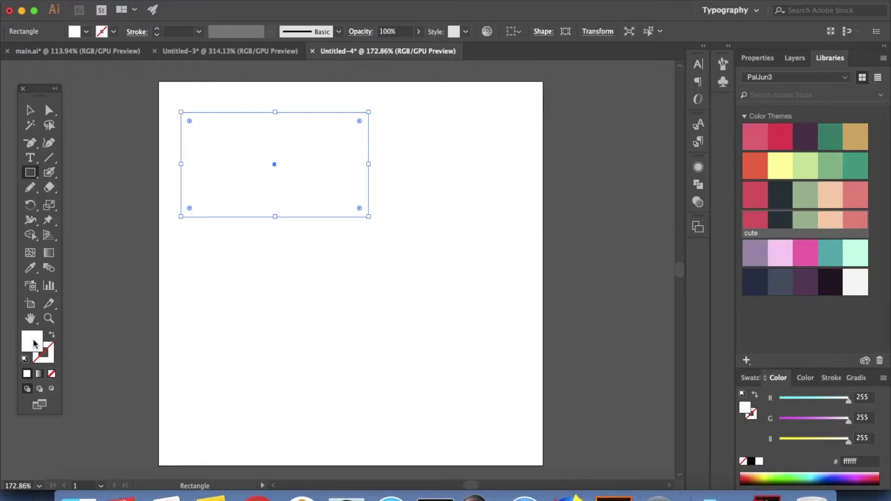
pyautogui.click(272, 7)
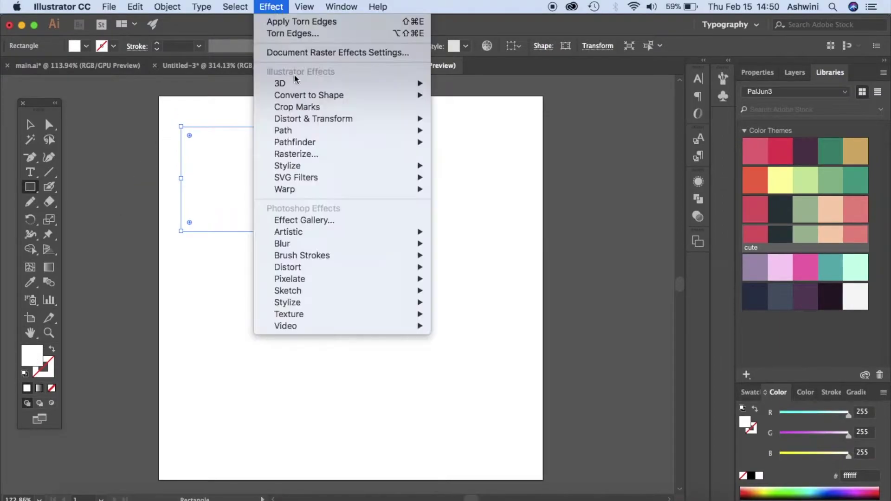
pyautogui.moveTo(288, 291)
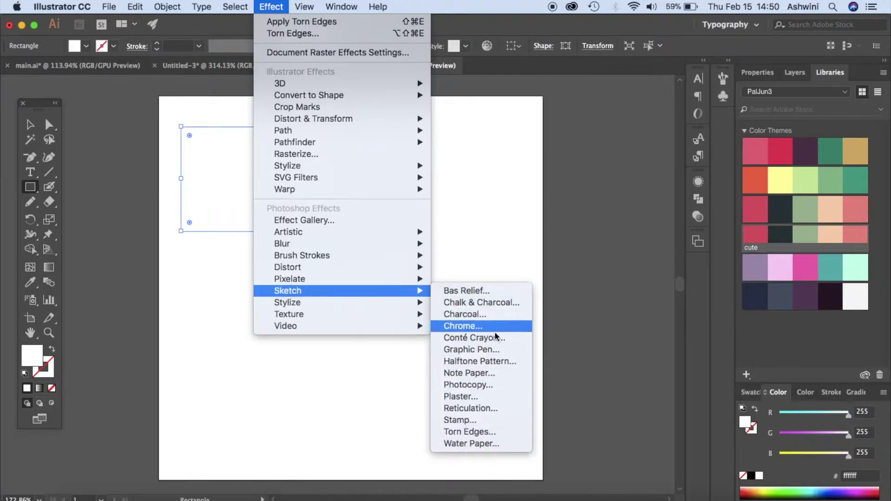
# Apply the Sketch > Note Paper effect to the rectangle with Graininess 20
pyautogui.click(472, 375)
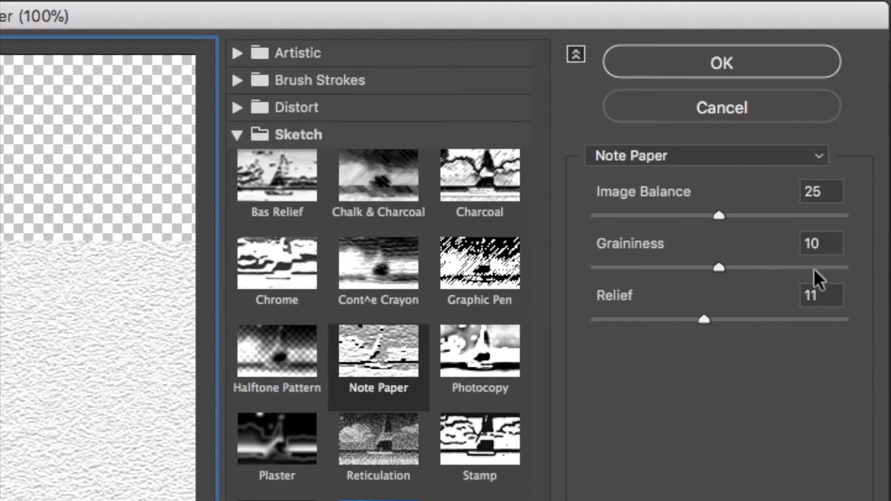
pyautogui.doubleClick(816, 242)
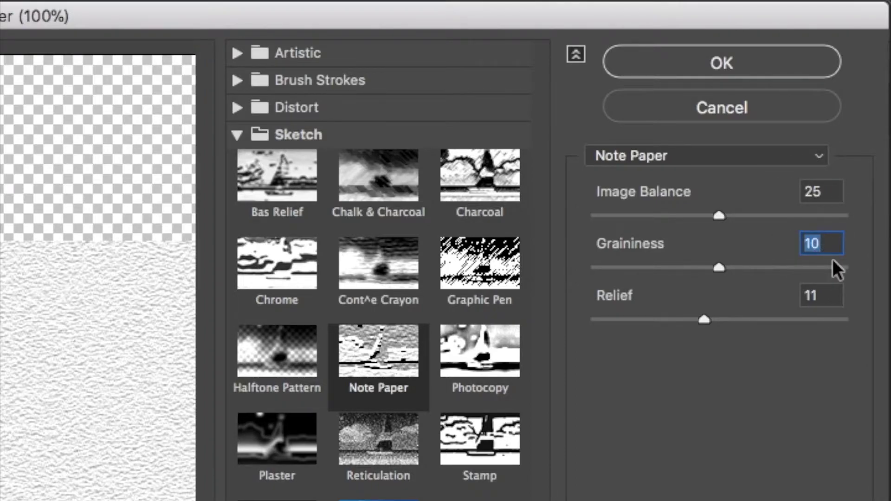
pyautogui.write('20')
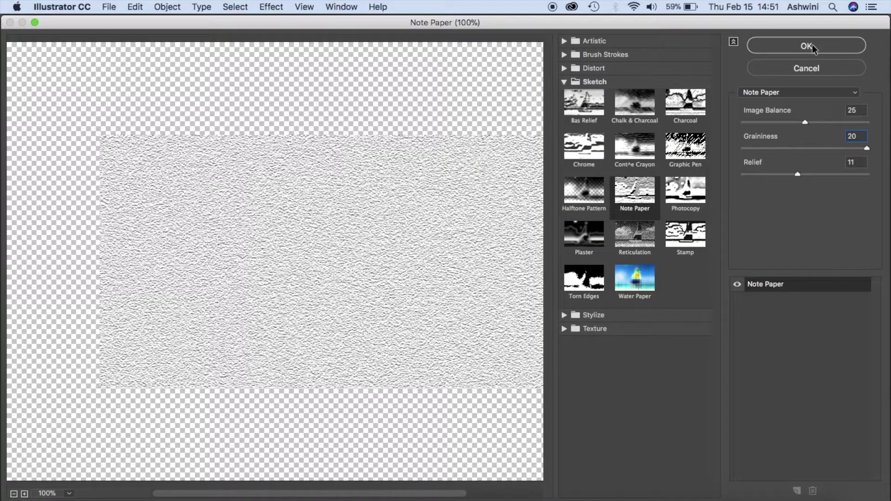
pyautogui.click(813, 46)
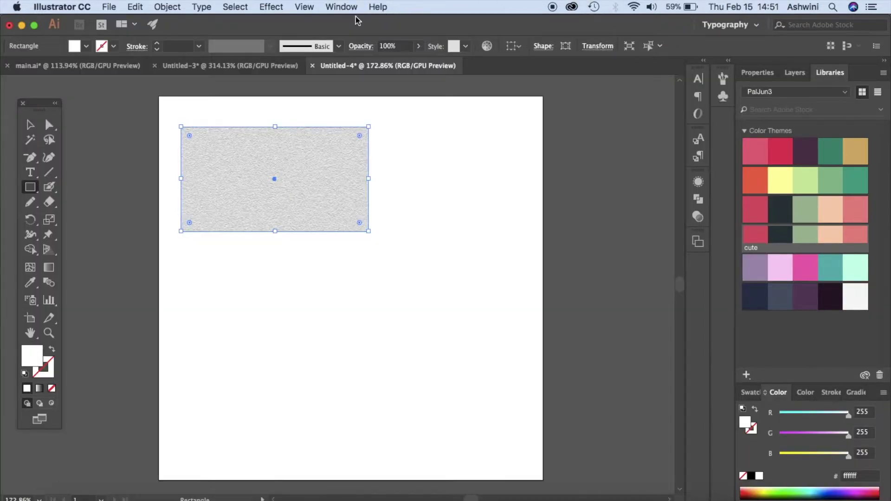
pyautogui.scroll(3, 305, 143)
pyautogui.scroll(1, 304, 143)
# Apply the Texture > Stained Glass effect with Cell Size 2
pyautogui.click(271, 6)
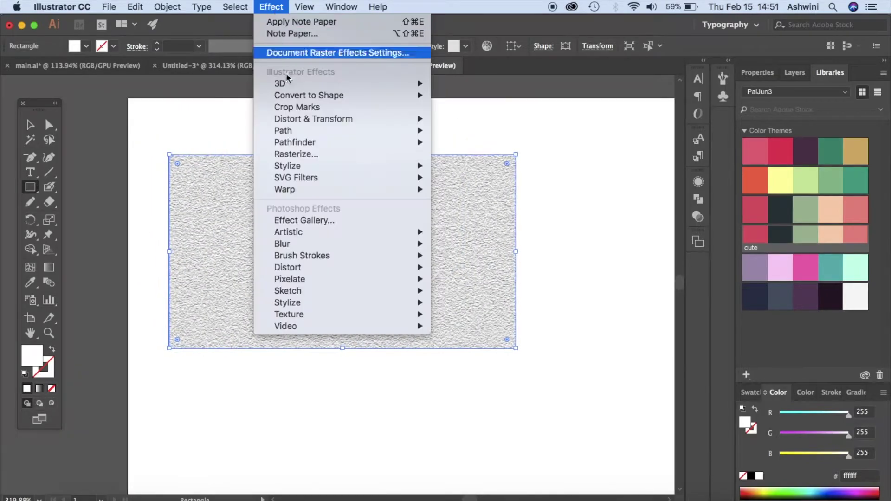
pyautogui.moveTo(289, 315)
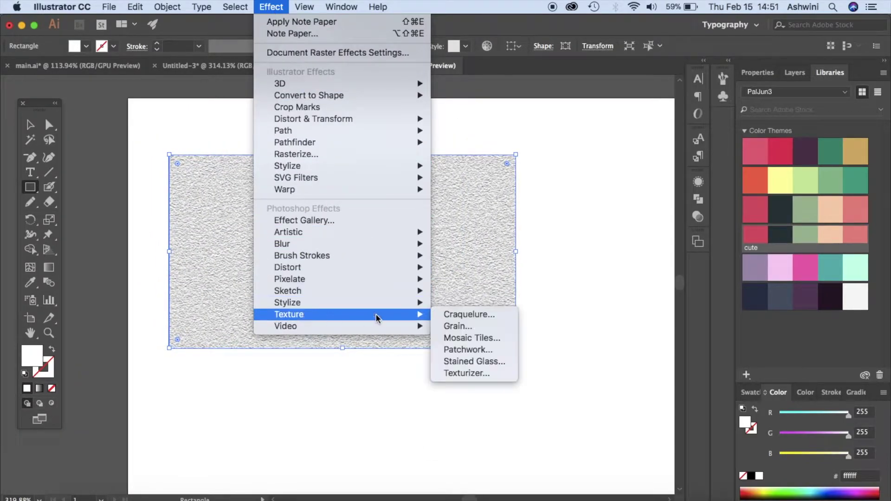
pyautogui.click(458, 362)
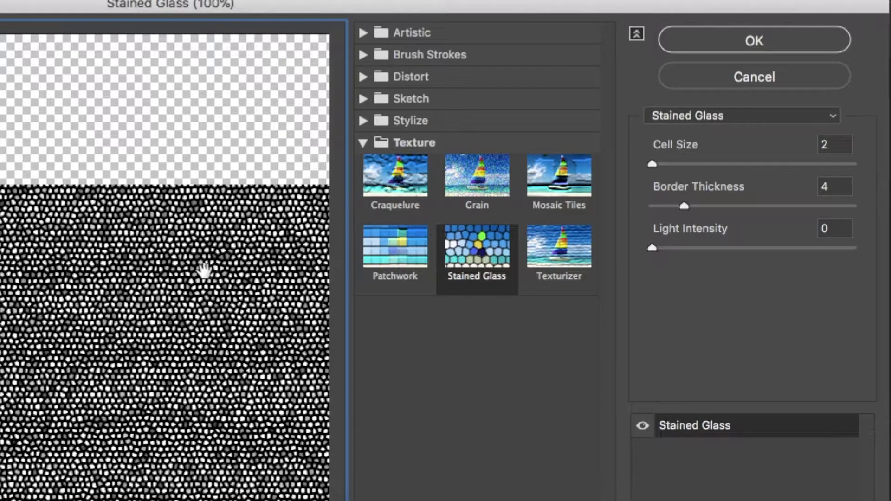
pyautogui.click(828, 144)
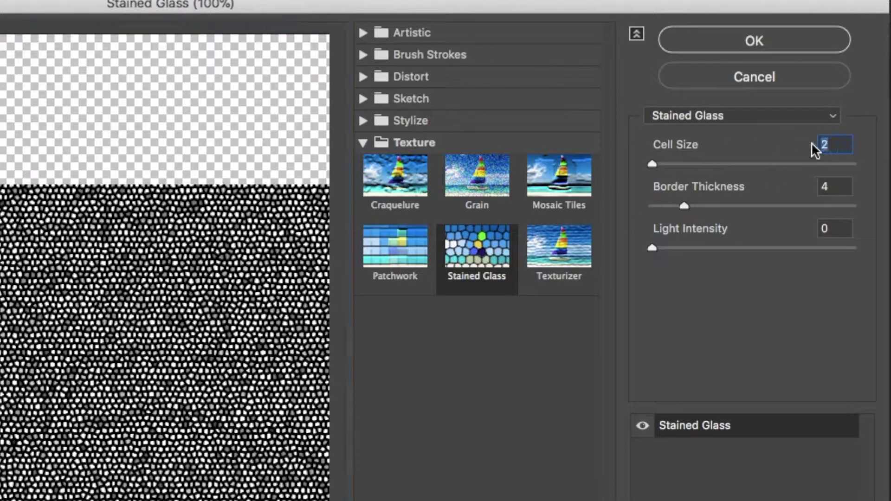
pyautogui.write('4')
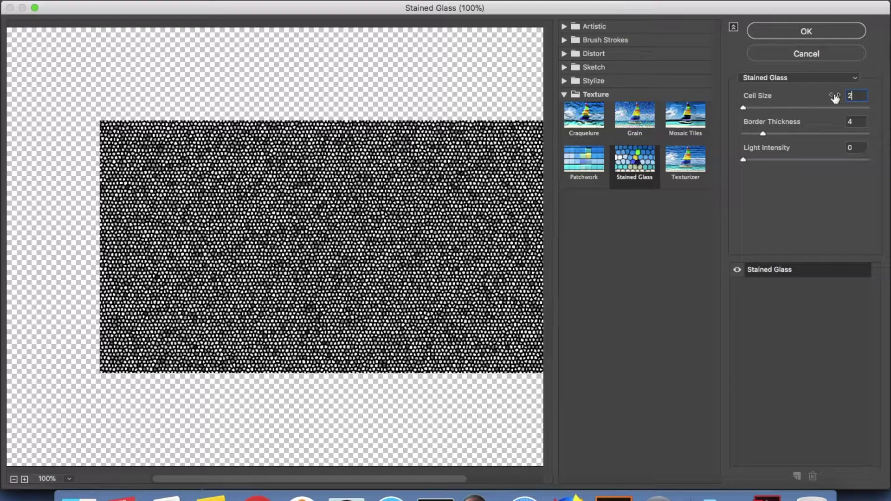
pyautogui.click(816, 33)
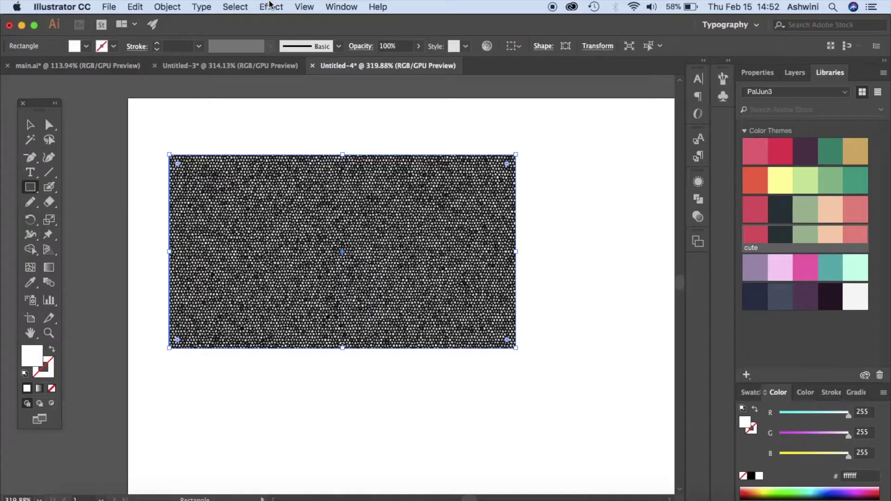
# Add the Torn Edges effect with Smoothness lowered to 2
pyautogui.click(270, 6)
pyautogui.moveTo(288, 291)
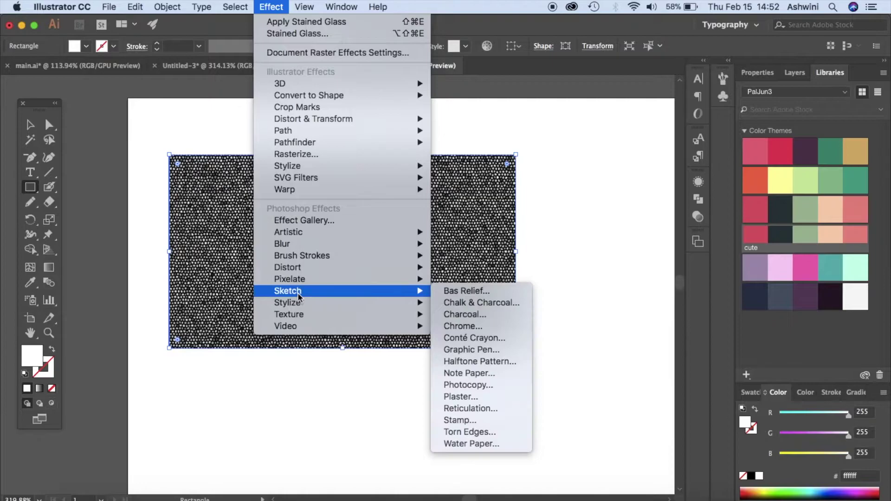
pyautogui.click(470, 434)
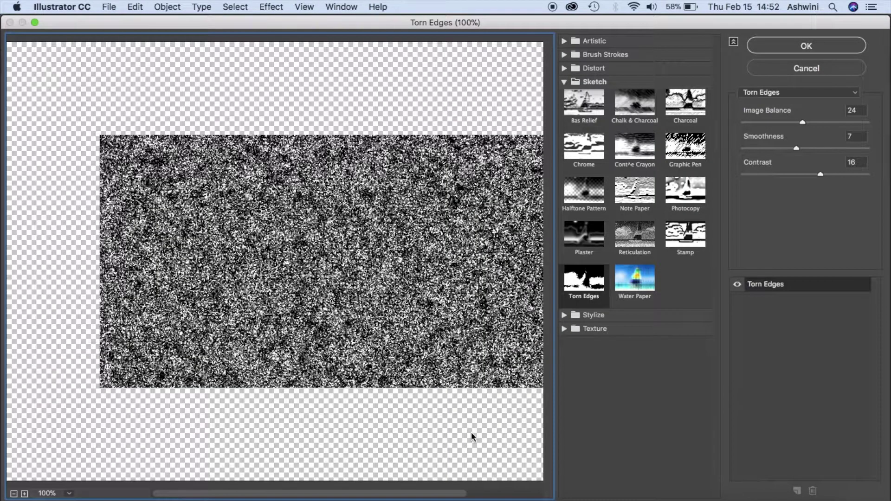
pyautogui.hscroll(3, 471, 437)
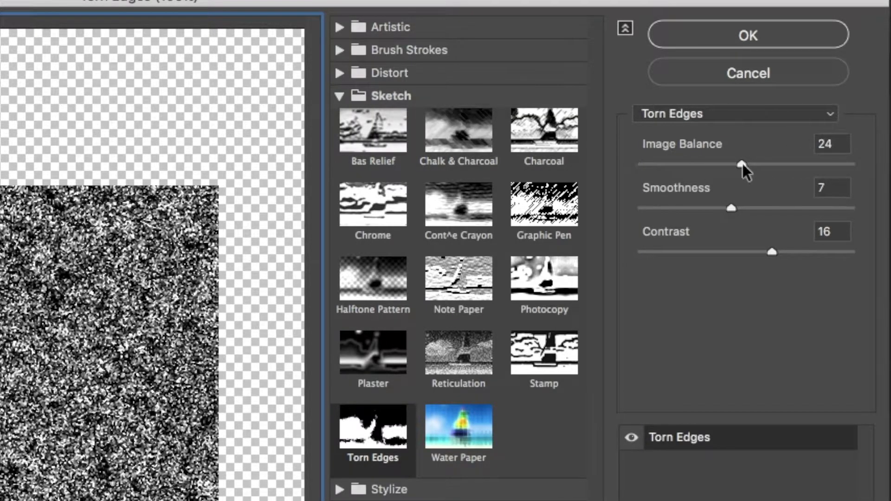
pyautogui.click(743, 164)
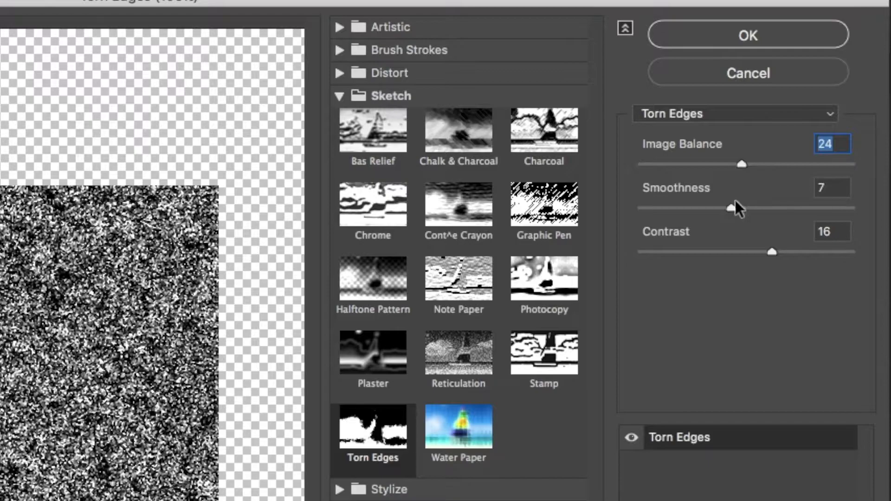
pyautogui.moveTo(732, 208); pyautogui.dragTo(657, 208)
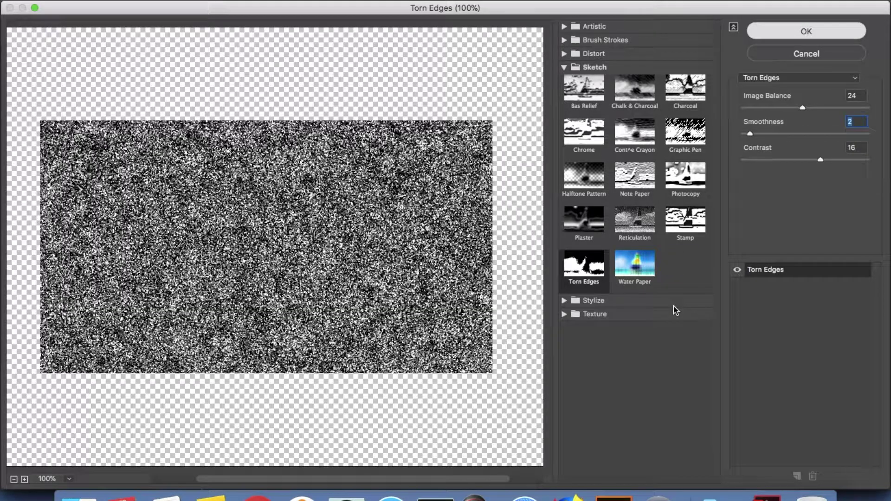
pyautogui.press('Return')
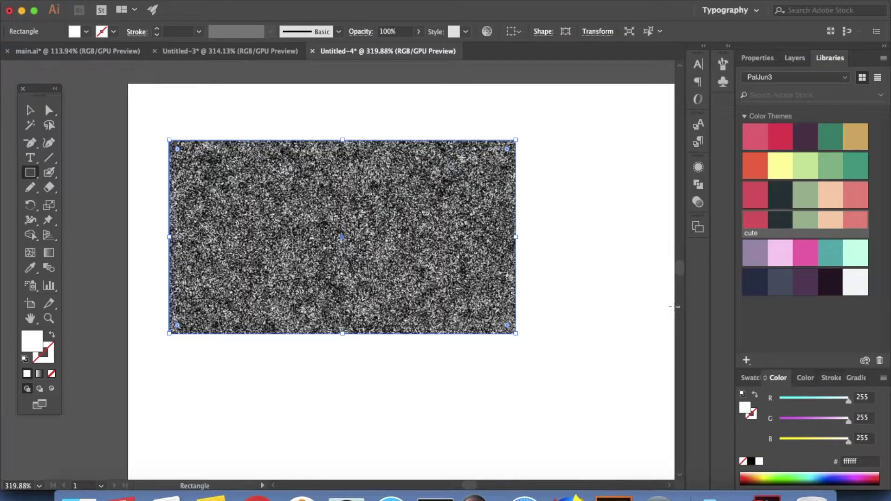
pyautogui.scroll(-1, 674, 306)
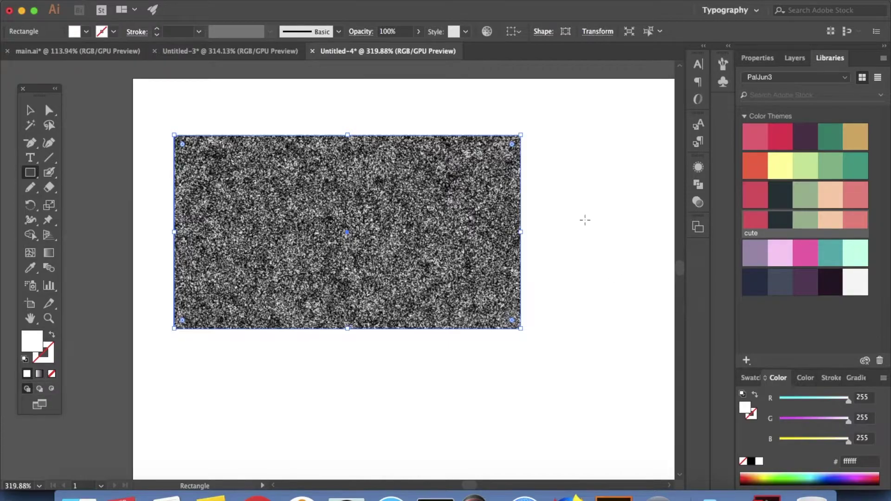
pyautogui.click(758, 171)
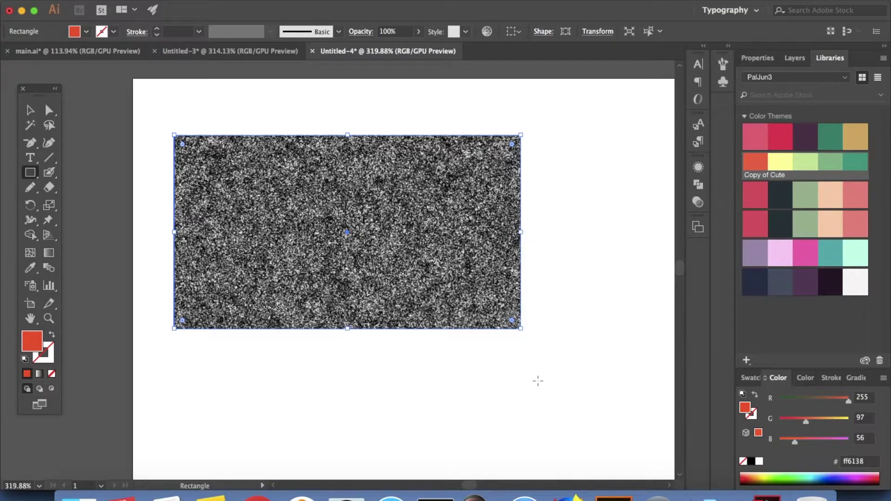
pyautogui.press('super')
pyautogui.press('super+z')
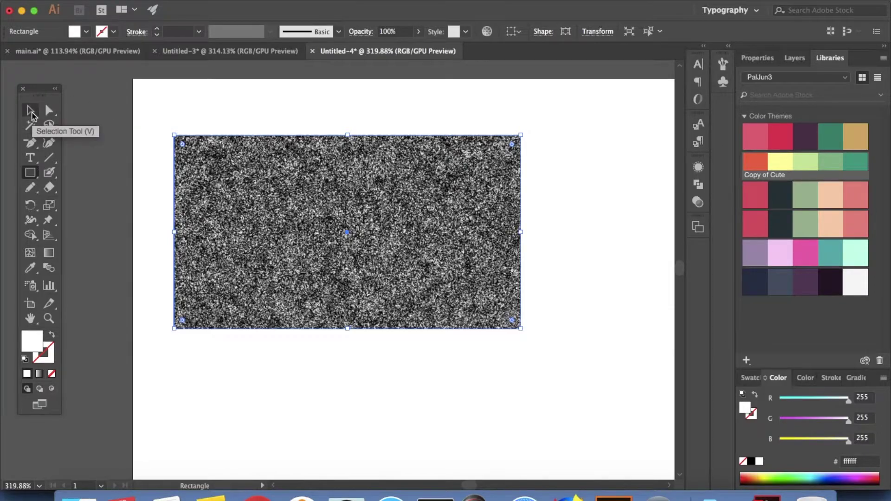
pyautogui.click(31, 111)
pyautogui.click(147, 109)
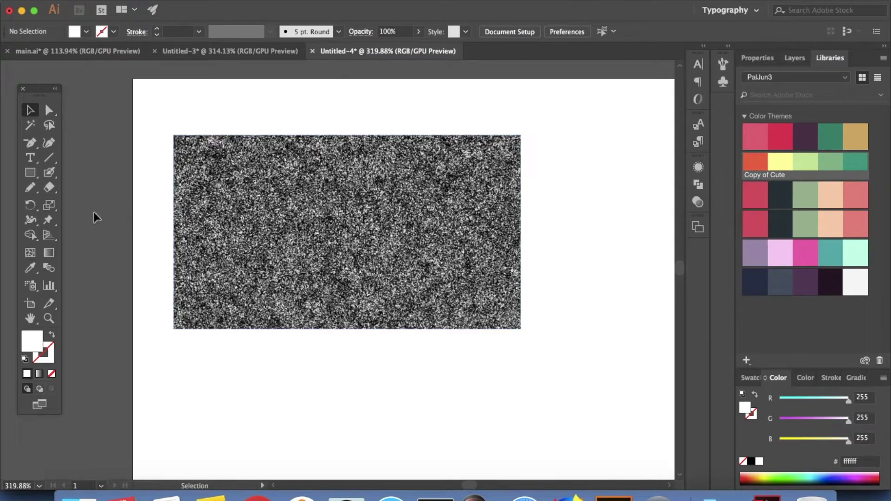
pyautogui.click(31, 172)
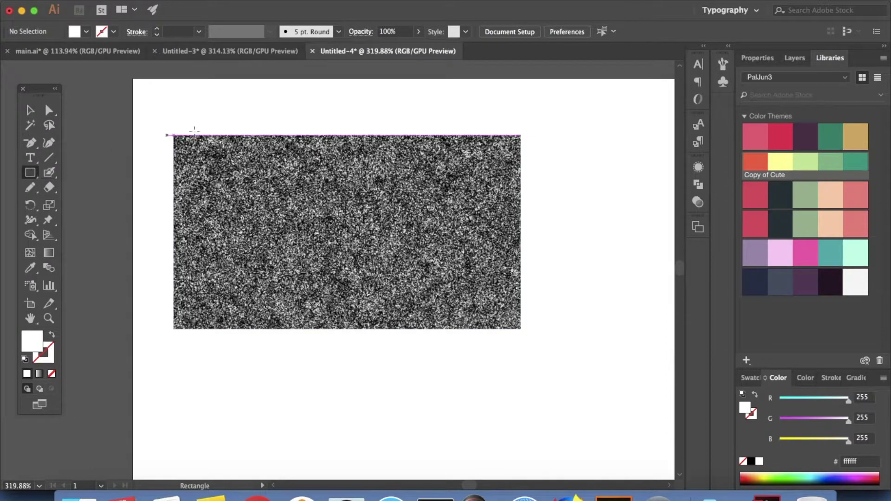
# Draw a second rectangle over the noise rectangle and fill it with the red Shes Adorable swatch
pyautogui.moveTo(174, 135)
pyautogui.mouseDown()
pyautogui.moveTo(244, 249)
pyautogui.moveTo(521, 328)
pyautogui.mouseUp()
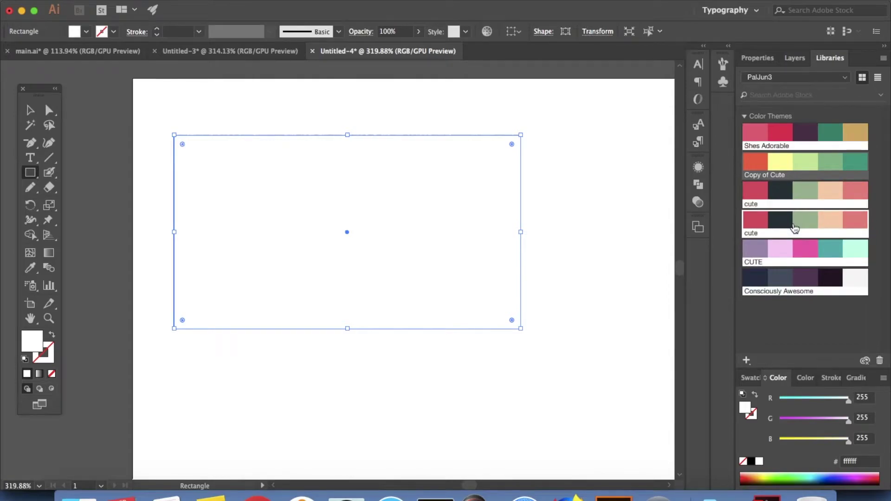
pyautogui.click(783, 134)
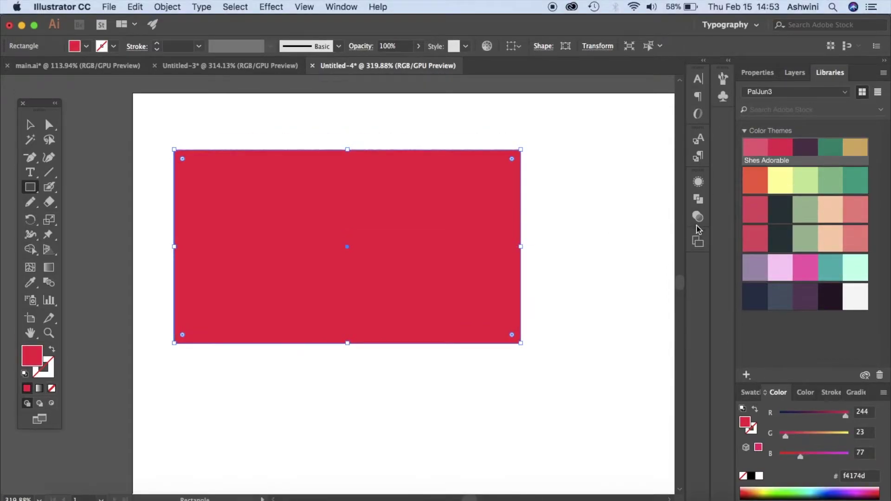
pyautogui.click(697, 220)
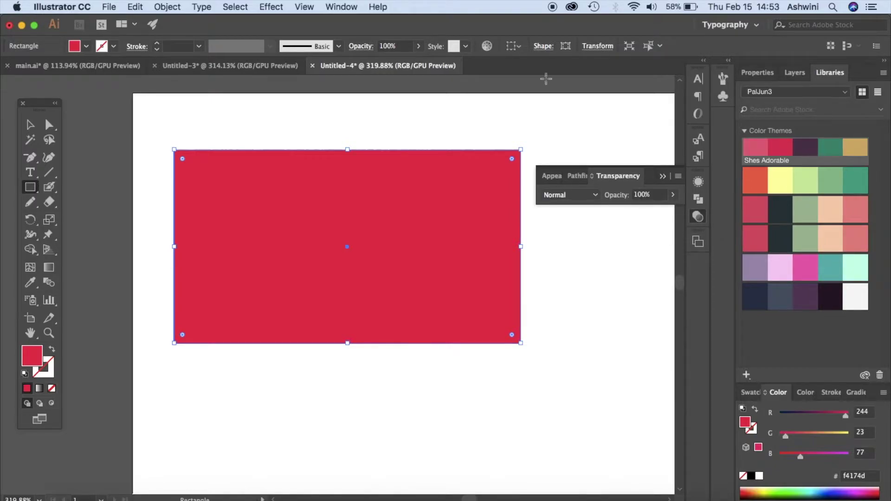
pyautogui.click(341, 7)
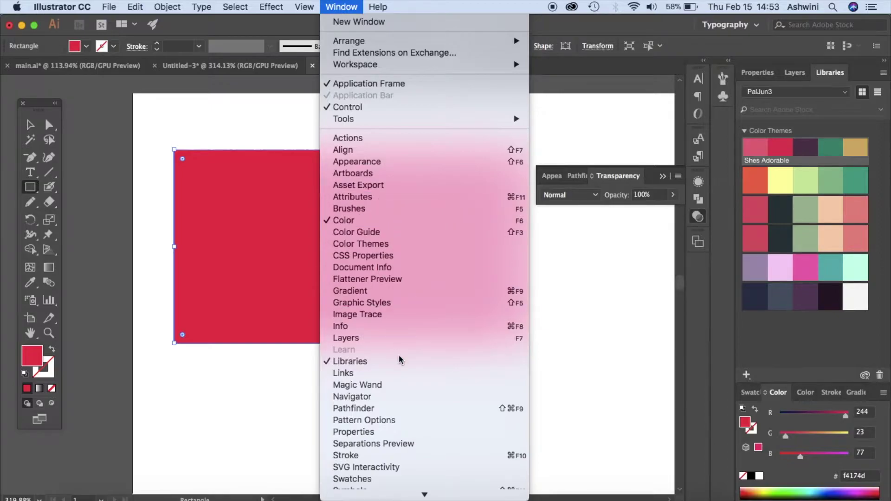
pyautogui.scroll(-4, 400, 358)
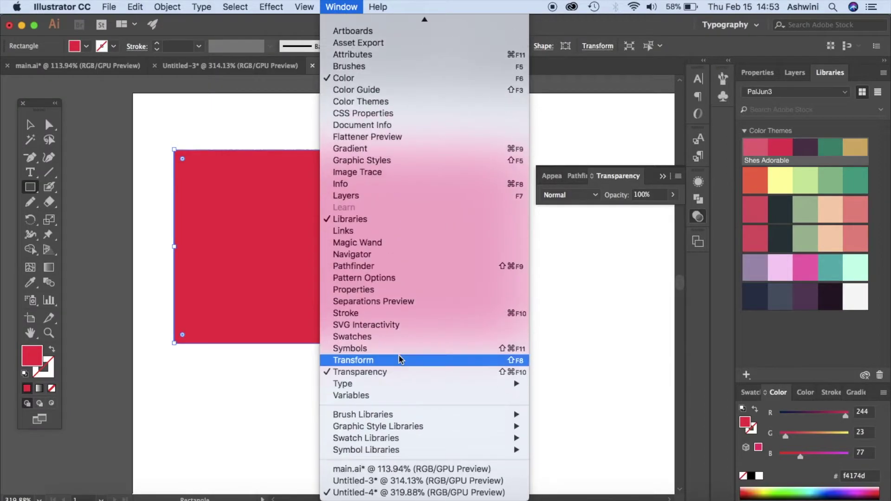
# Change the red rectangle's transparency blend mode from Normal to Overlay
pyautogui.click(595, 275)
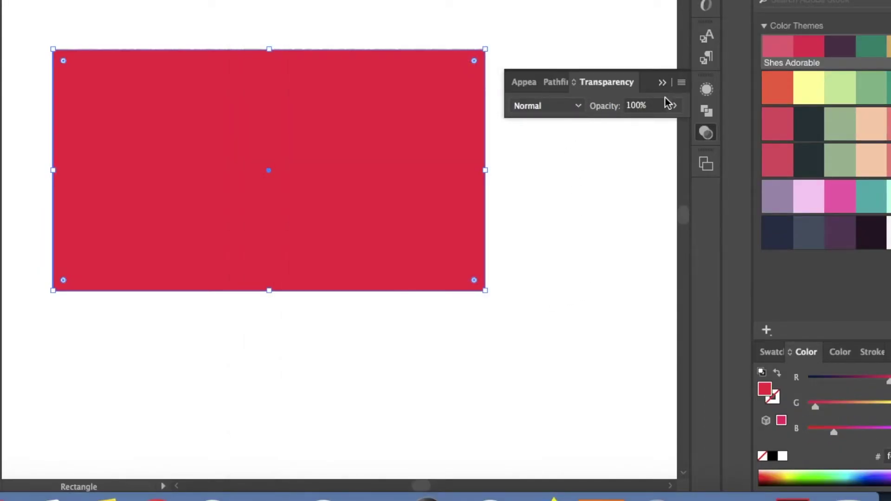
pyautogui.click(674, 106)
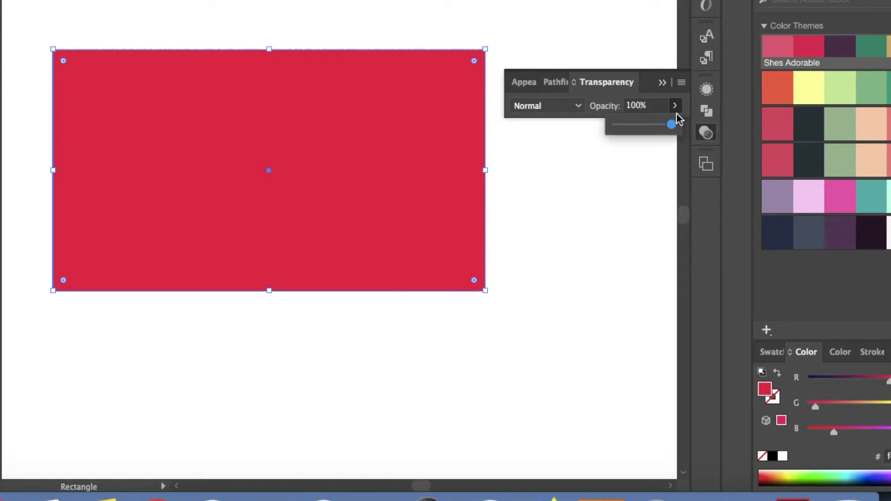
pyautogui.moveTo(673, 124)
pyautogui.mouseDown()
pyautogui.moveTo(639, 129)
pyautogui.moveTo(672, 126)
pyautogui.mouseUp()
pyautogui.click(546, 106)
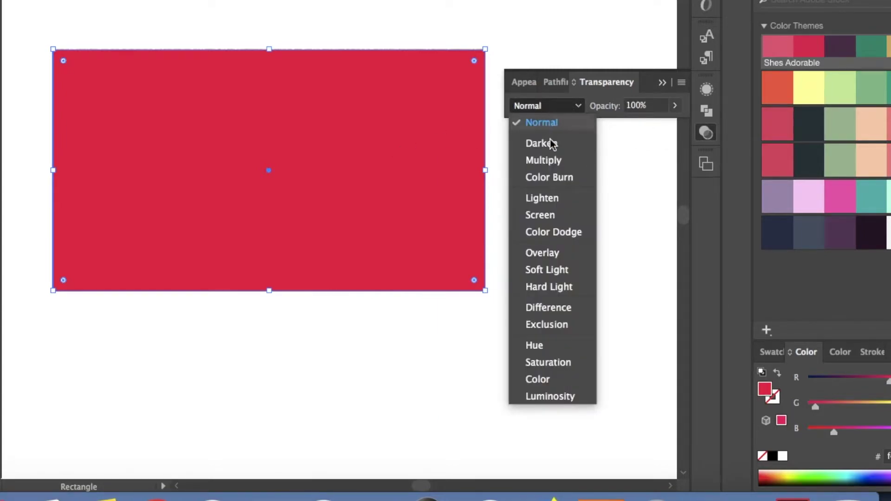
pyautogui.click(557, 255)
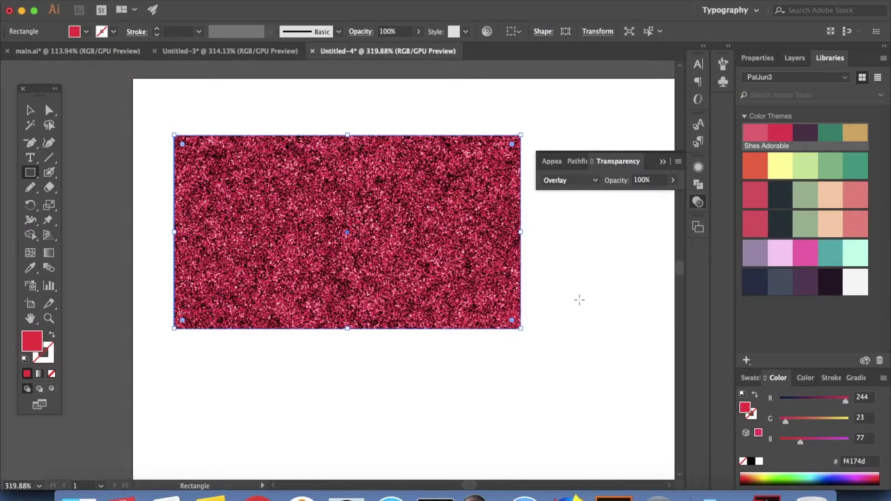
# Switch to the Selection tool and deselect to view the finished glitter rectangle
pyautogui.click(30, 110)
pyautogui.scroll(2, 404, 339)
pyautogui.scroll(-1, 404, 340)
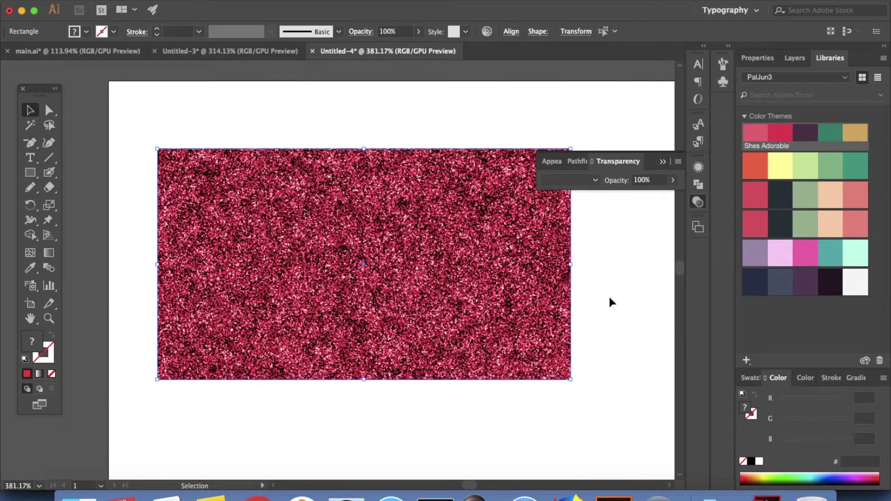
pyautogui.scroll(-1, 609, 303)
pyautogui.hscroll(1, 523, 286)
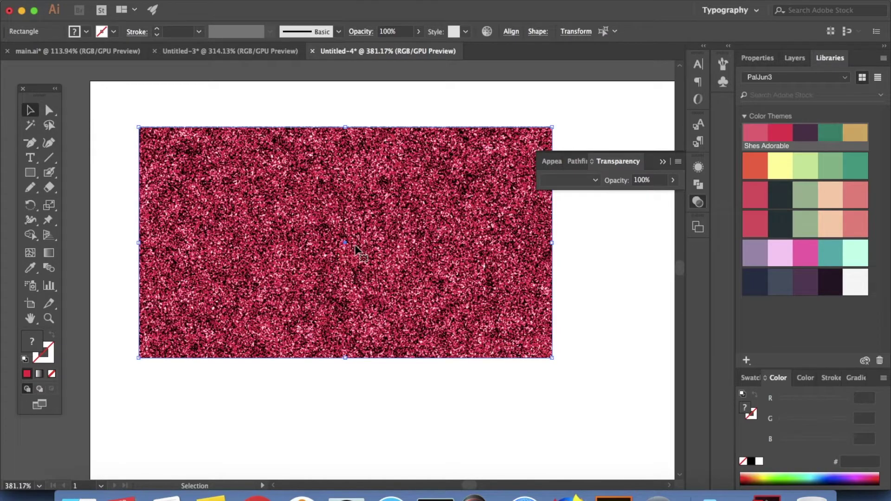
pyautogui.click(610, 294)
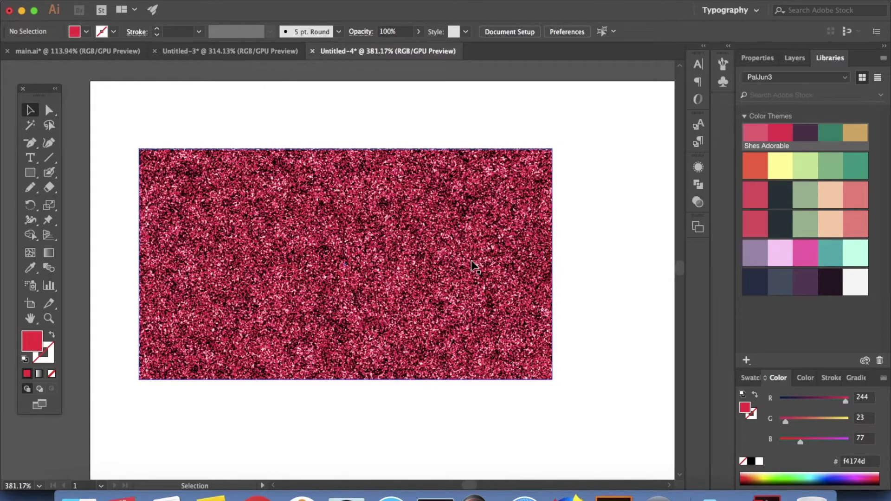
# Undo, drag the red rectangle down, and select the textured rectangle beneath it
pyautogui.hotkey('ctrl', 'z')
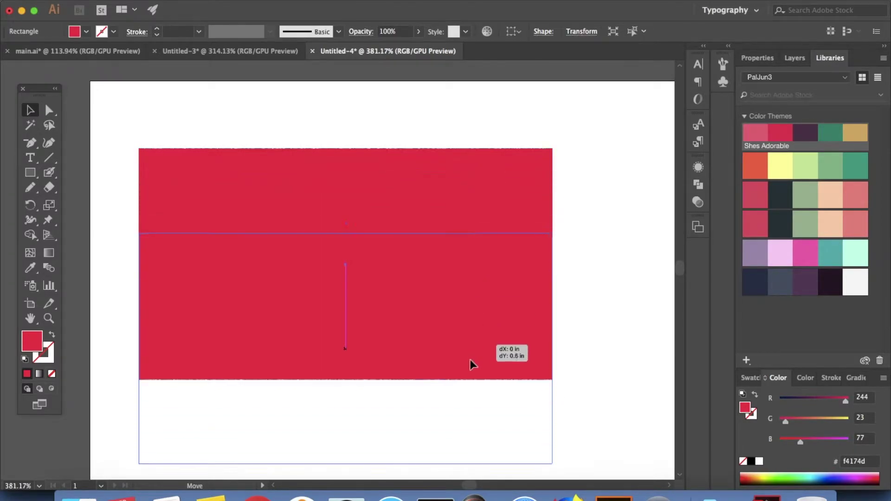
pyautogui.moveTo(471, 260); pyautogui.dragTo(475, 473)
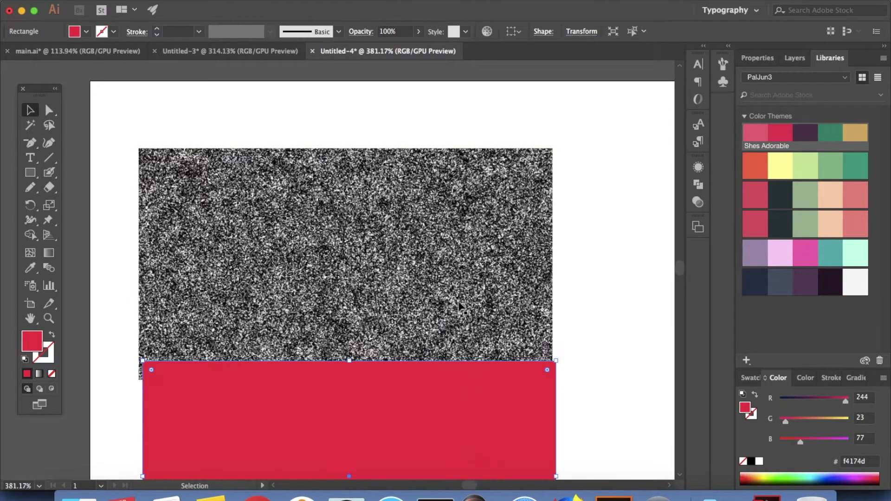
pyautogui.click(458, 235)
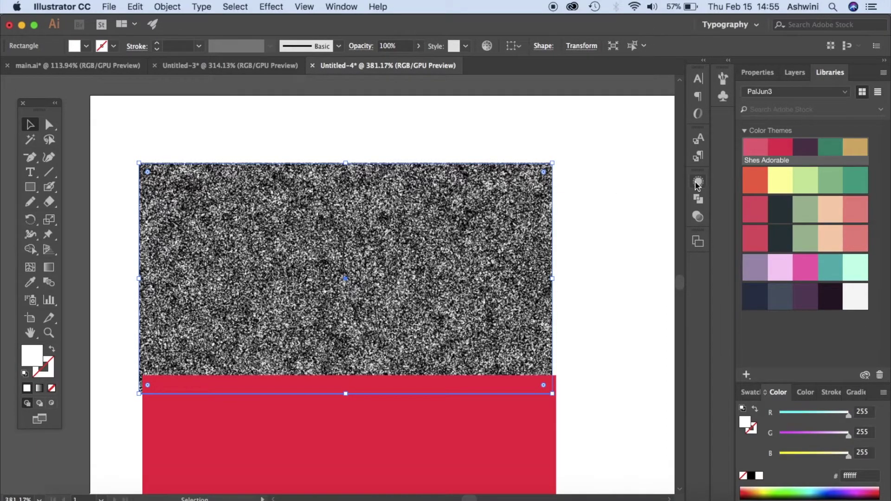
pyautogui.click(698, 181)
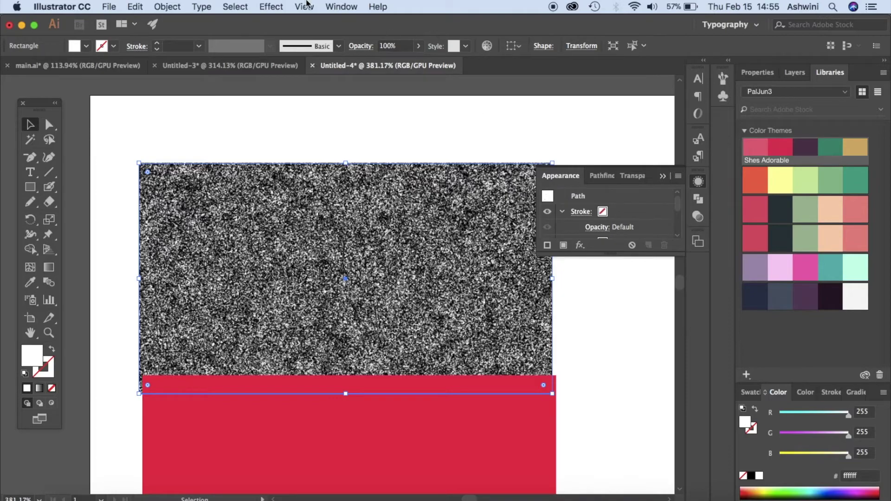
# Browse the Window menu and the Appearance panel listing the rectangle's stacked effects
pyautogui.click(346, 7)
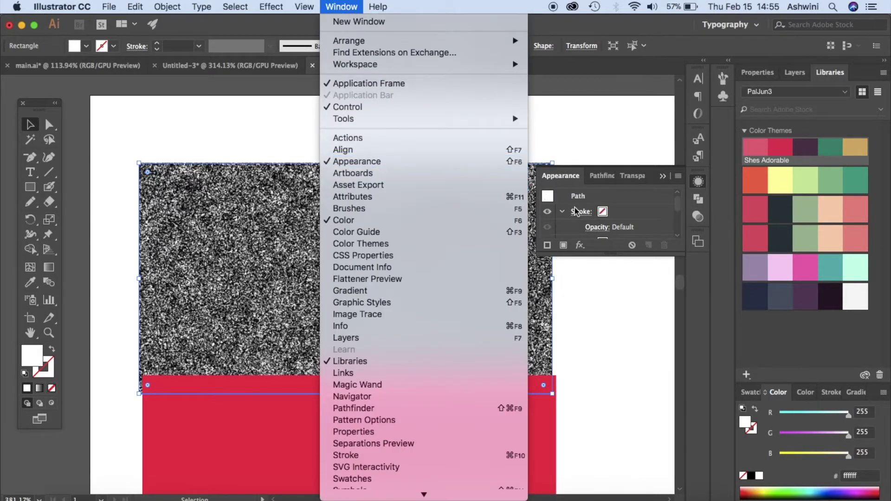
pyautogui.click(679, 238)
pyautogui.scroll(-1, 678, 239)
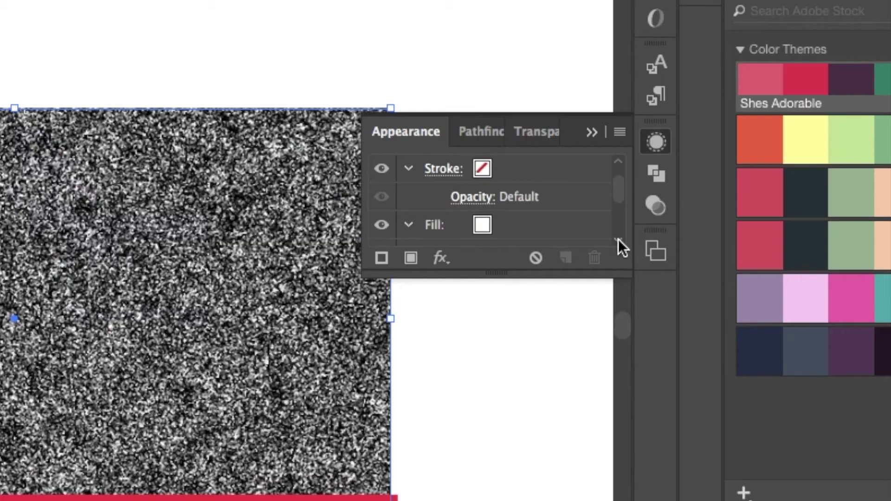
pyautogui.scroll(-1, 679, 239)
pyautogui.scroll(-1, 679, 239)
pyautogui.click(618, 238)
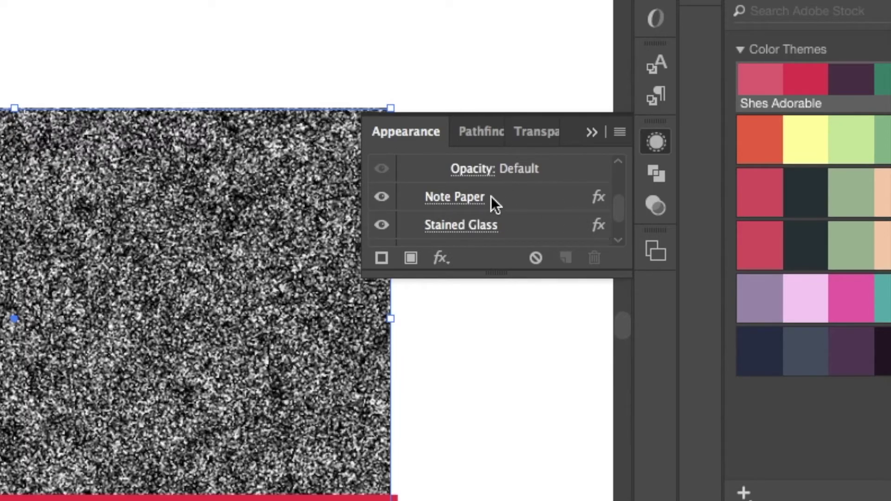
pyautogui.click(619, 240)
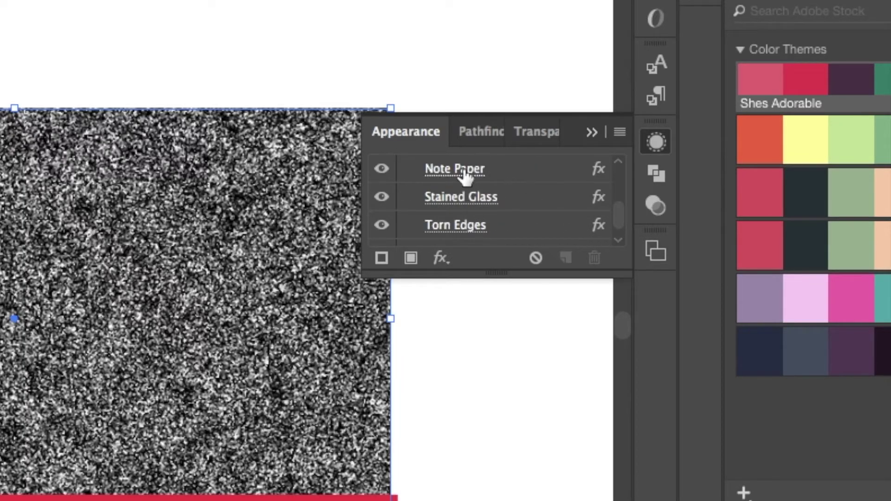
# Hide and reshow Torn Edges, then reopen the Note Paper settings (Graininess 20)
pyautogui.click(387, 227)
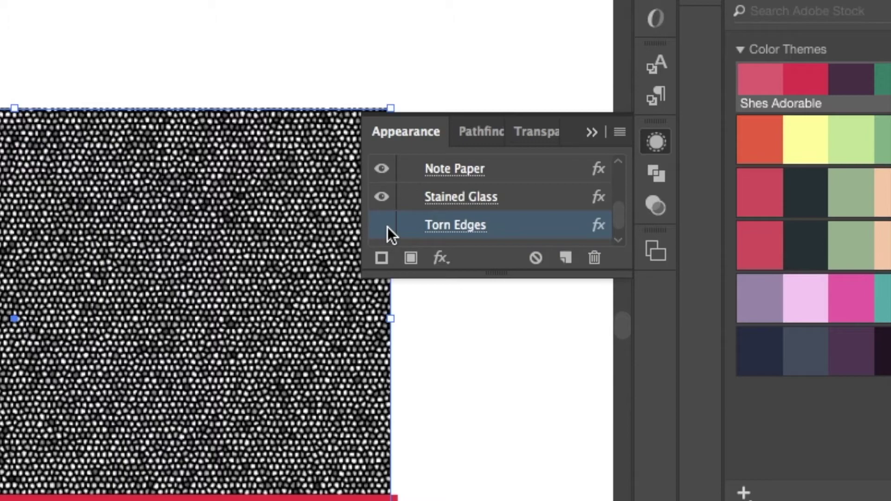
pyautogui.click(381, 226)
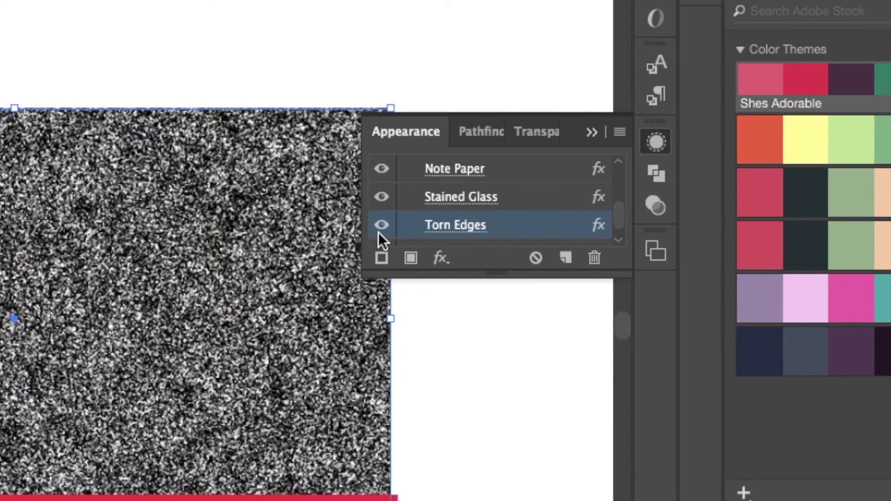
pyautogui.click(458, 167)
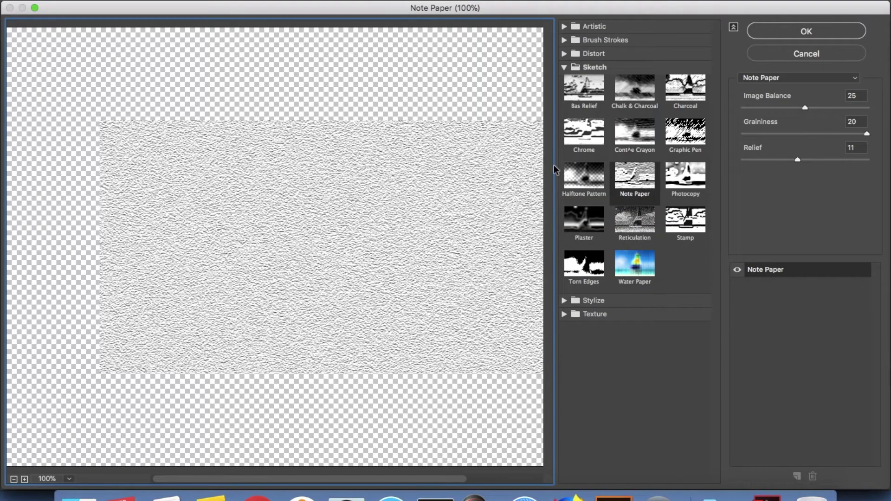
# Lower the Note Paper Graininess from 20 to 10 and confirm
pyautogui.doubleClick(858, 122)
pyautogui.write('10')
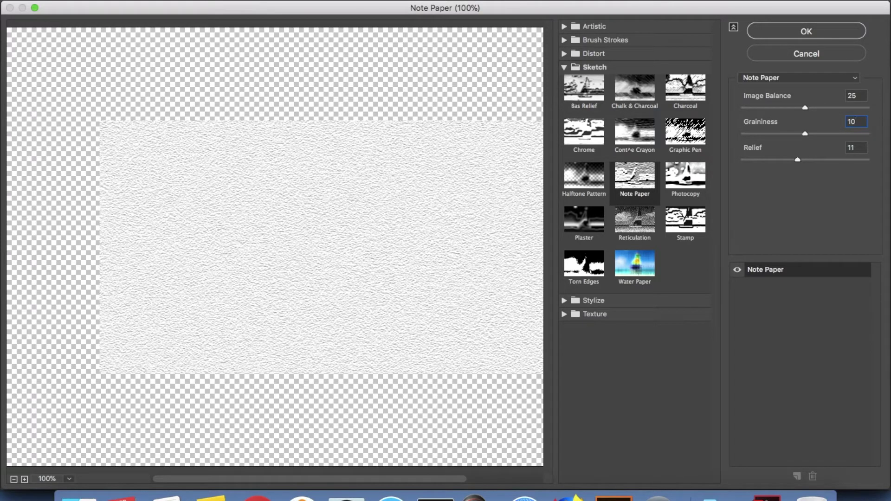
pyautogui.click(805, 32)
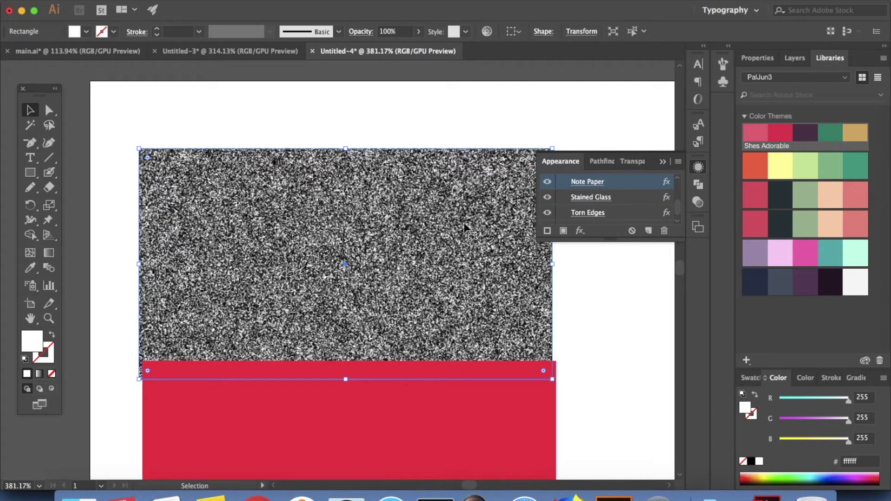
pyautogui.scroll(-3, 651, 195)
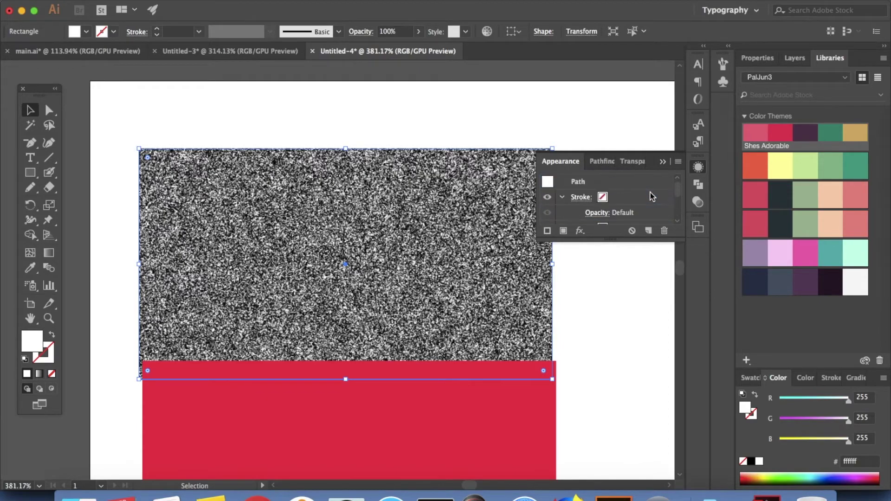
# Drag the red rectangle up to sit squarely over the textured rectangle
pyautogui.click(415, 429)
pyautogui.moveTo(388, 435); pyautogui.dragTo(385, 220)
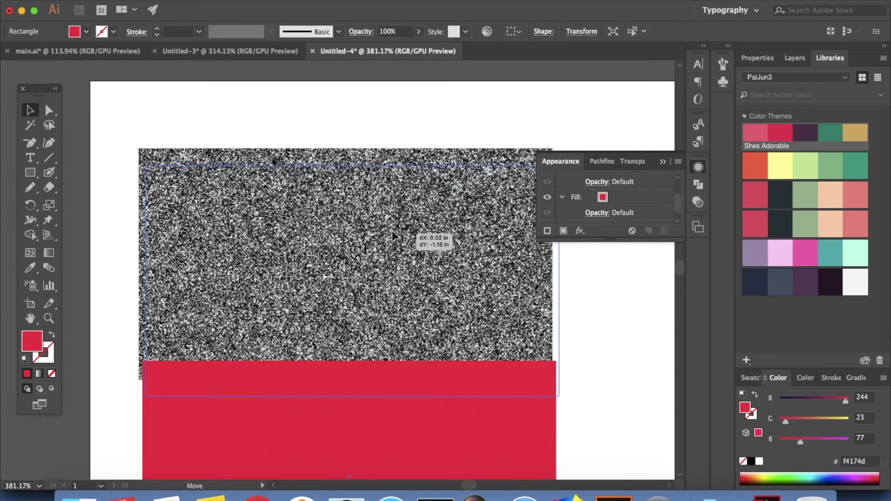
pyautogui.moveTo(385, 221); pyautogui.dragTo(385, 215)
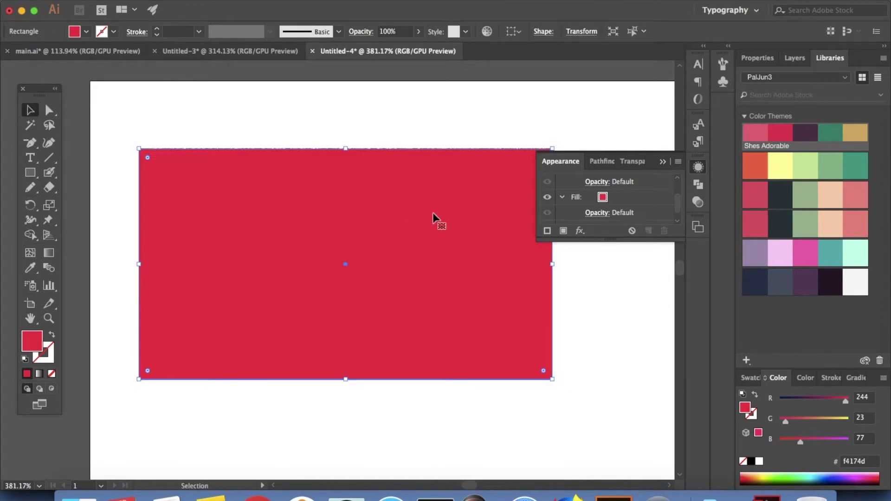
# Set the red rectangle's blend mode to Overlay in the Transparency panel
pyautogui.click(631, 162)
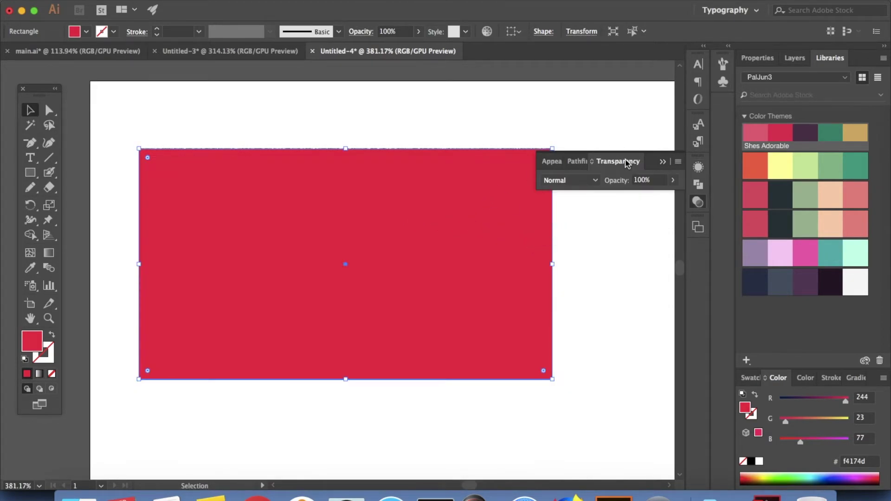
pyautogui.click(595, 181)
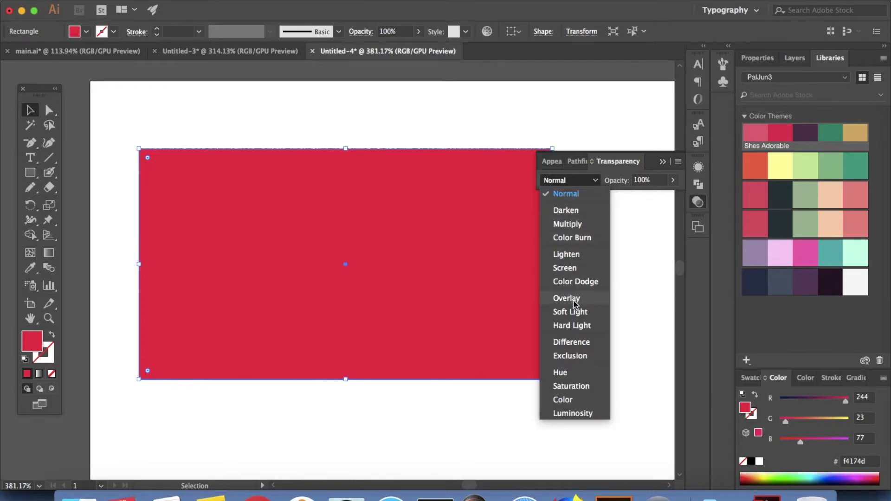
pyautogui.click(575, 300)
# Compare Soft Light and Screen blending, then undo back to Overlay
pyautogui.click(595, 181)
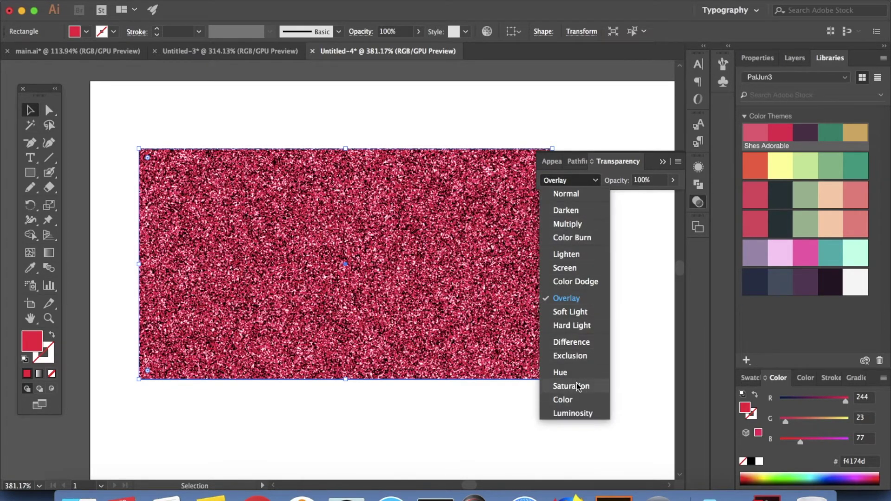
pyautogui.click(582, 313)
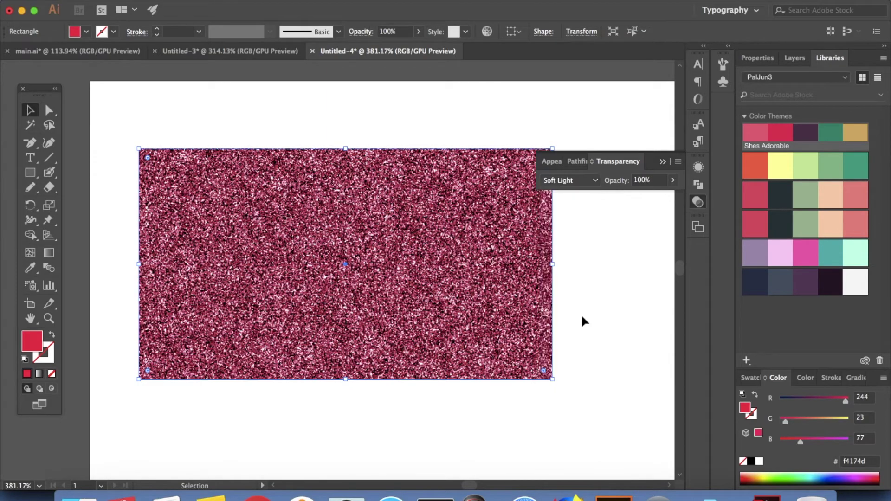
pyautogui.click(590, 183)
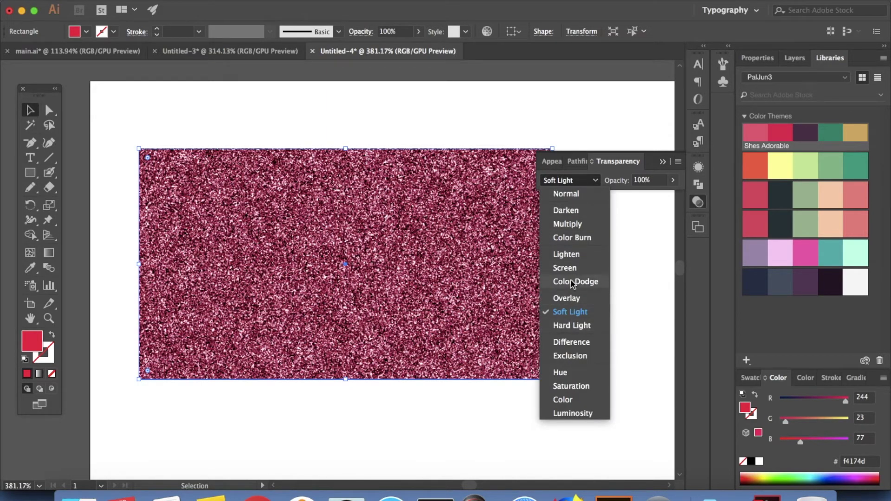
pyautogui.click(571, 268)
pyautogui.click(597, 277)
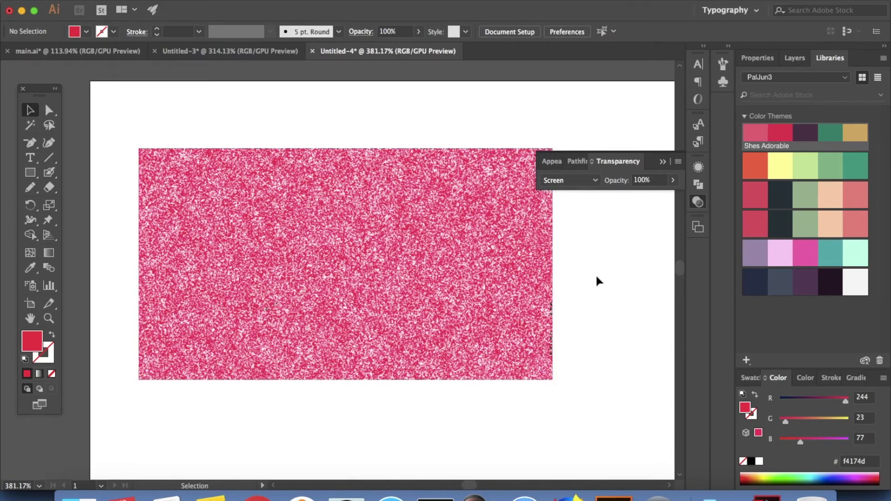
pyautogui.press('super+z')
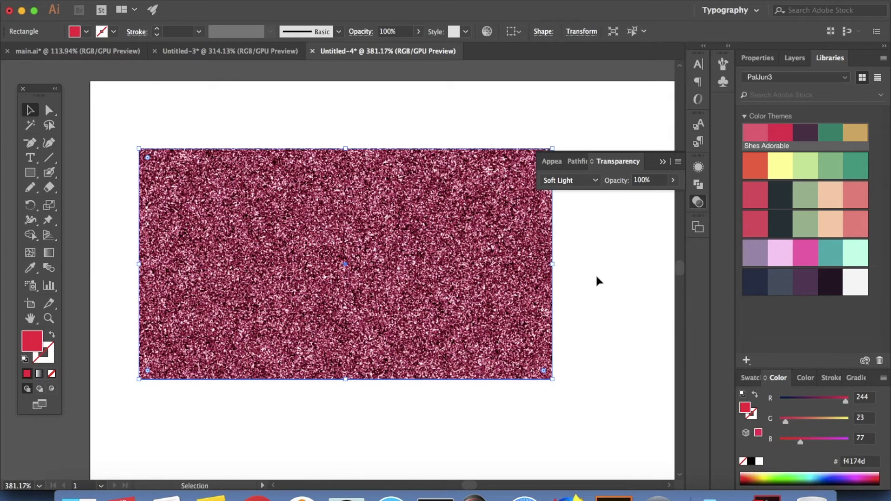
pyautogui.press('super+z')
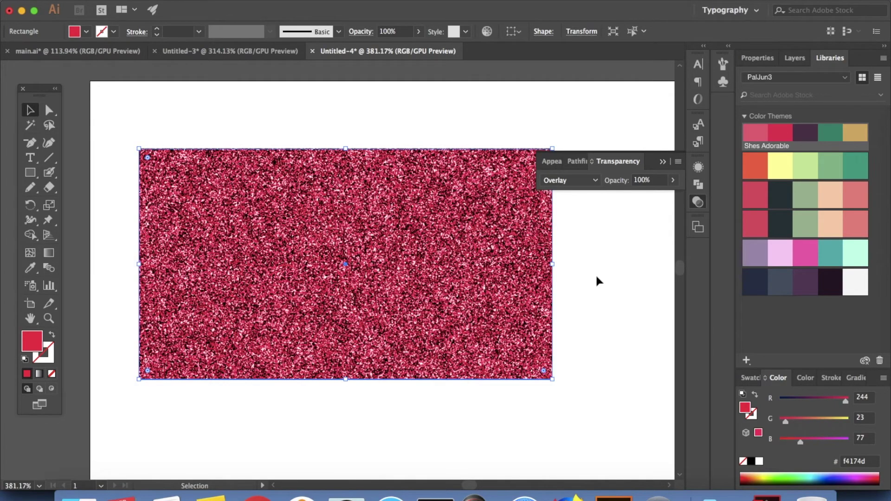